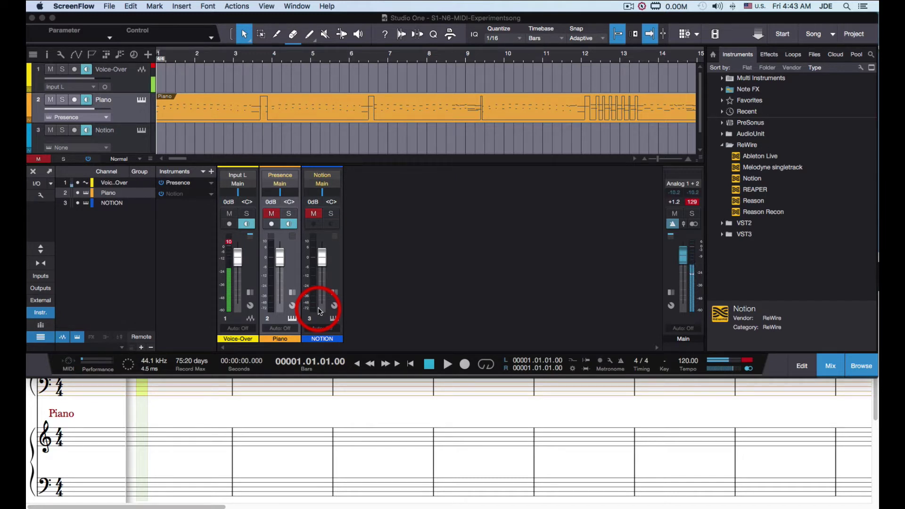
- Play the song, swap mutes so Piano is muted and NOTION unmuted, replay, and bring up Notion's score
click(448, 364)
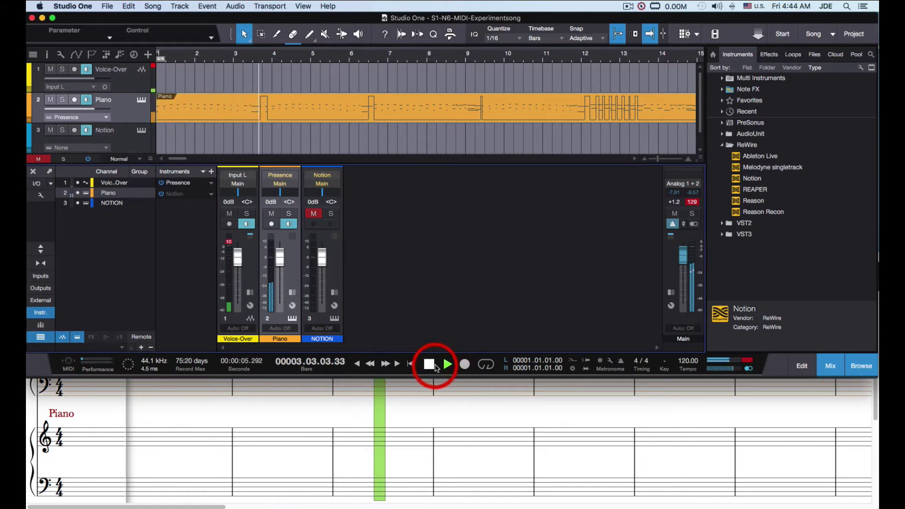
click(435, 365)
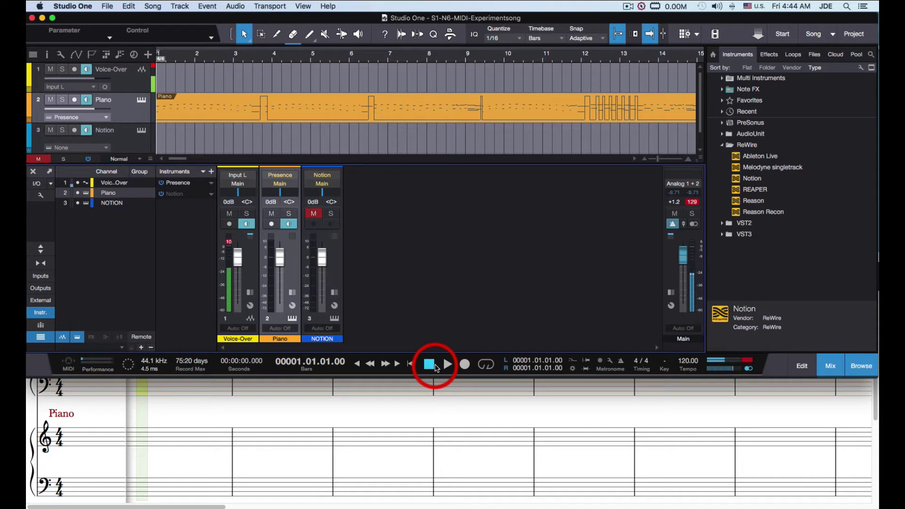
click(105, 443)
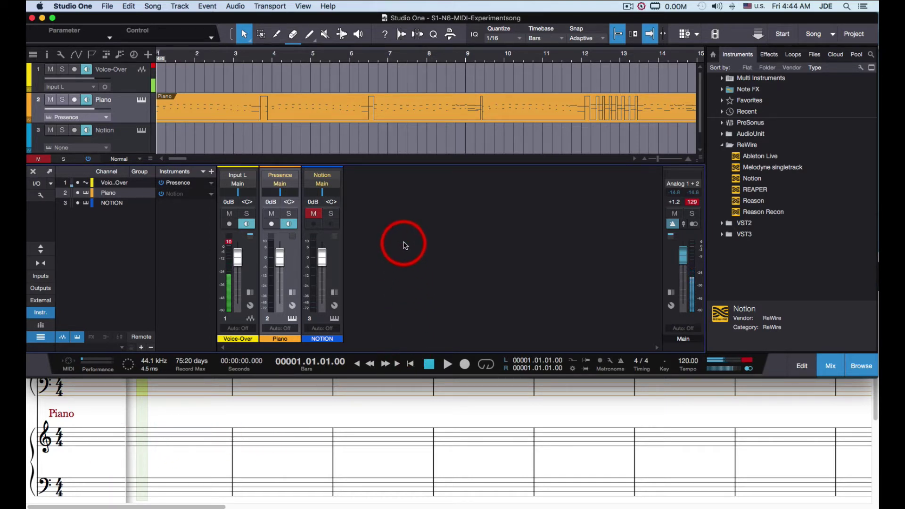
click(448, 364)
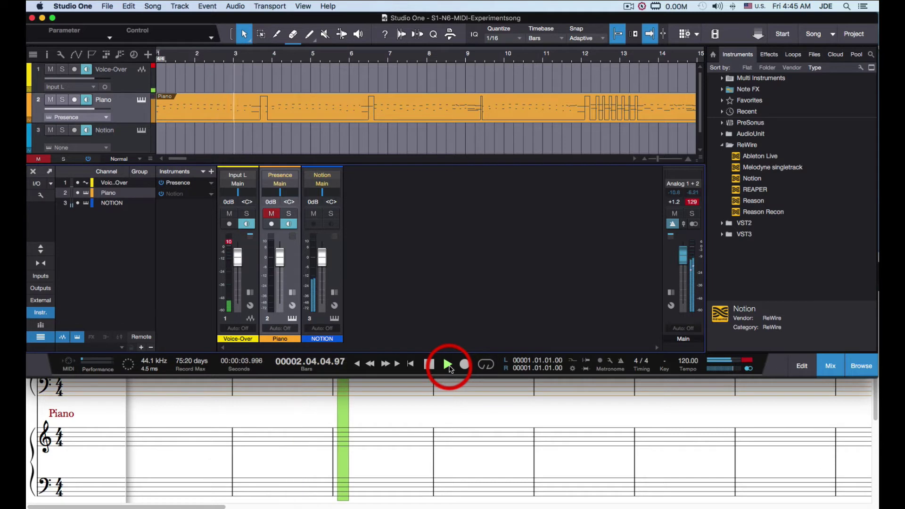
click(432, 368)
click(381, 407)
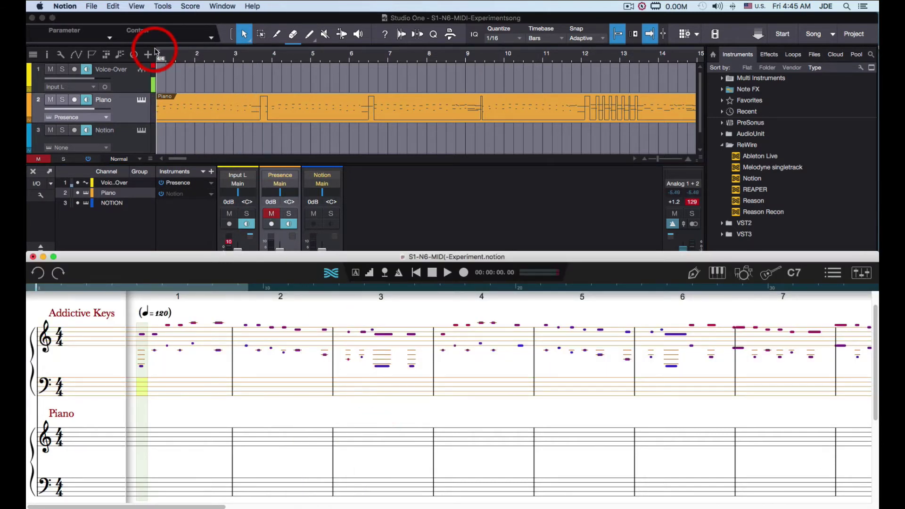
click(65, 6)
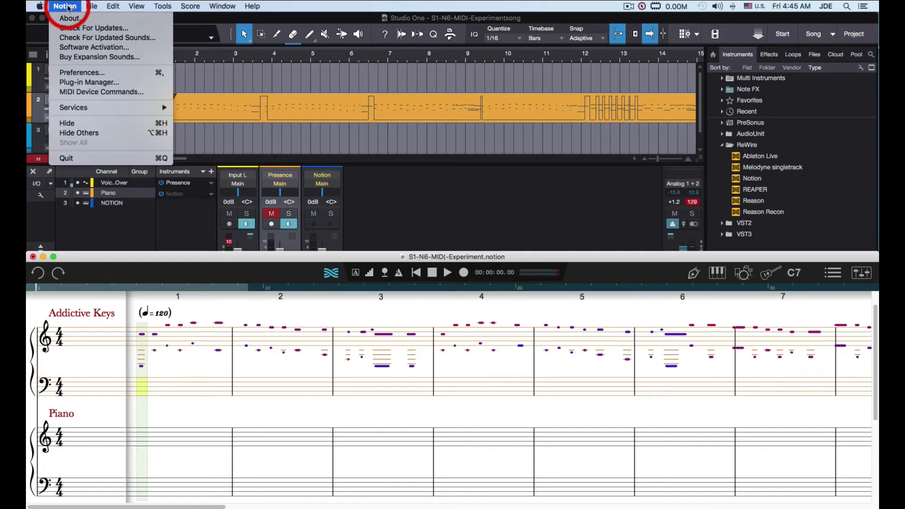
click(73, 73)
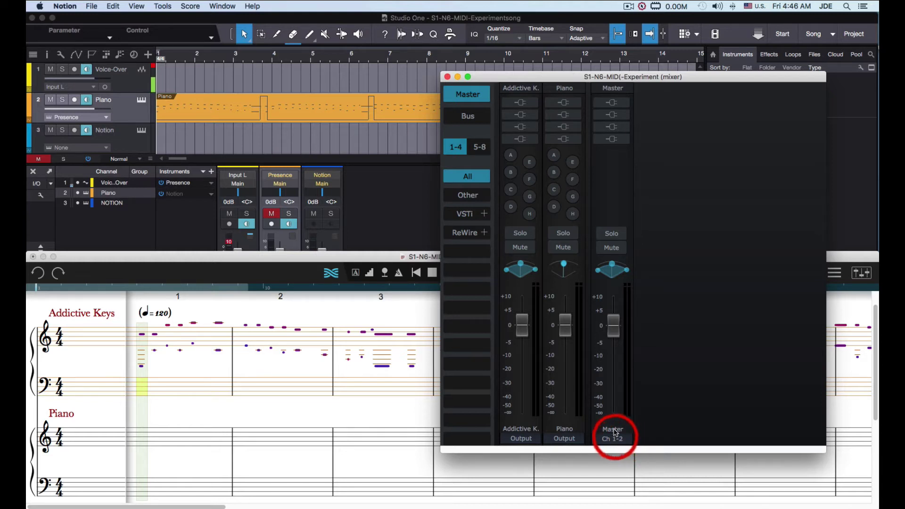
click(447, 76)
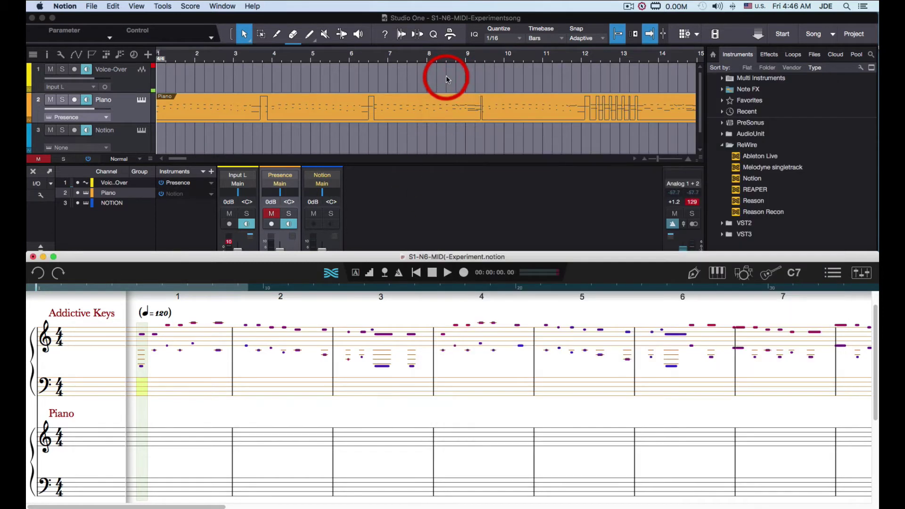
click(752, 180)
mouse_move(752, 179)
mouse_down()
mouse_move(570, 145)
mouse_move(687, 151)
mouse_move(749, 180)
mouse_up()
scroll(558, 141, down, 1)
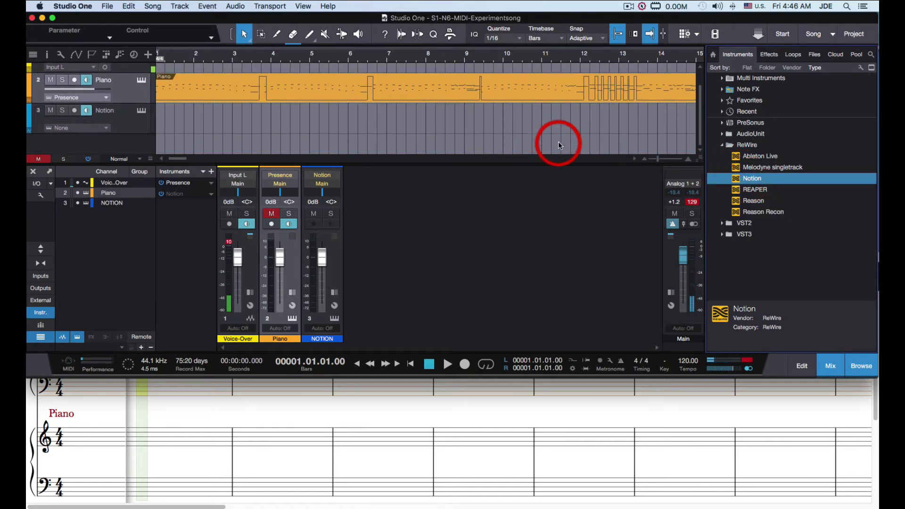
scroll(558, 142, up, 1)
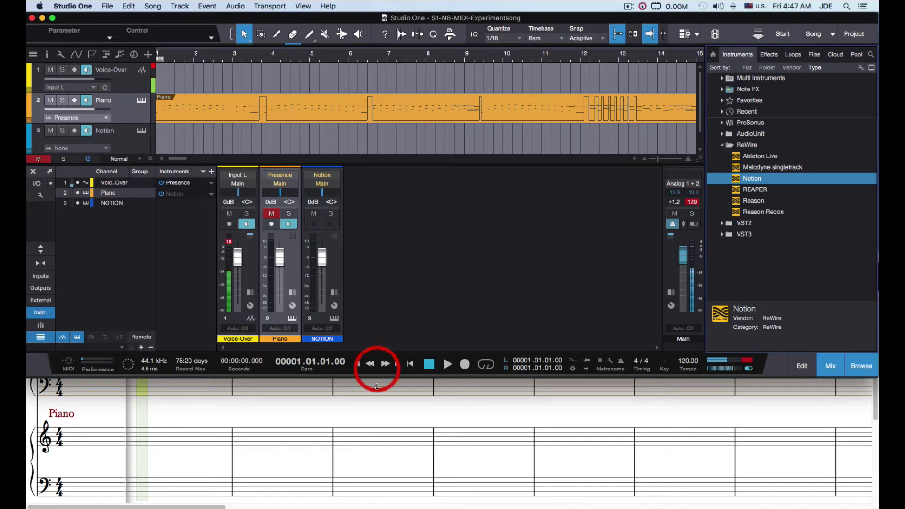
click(375, 404)
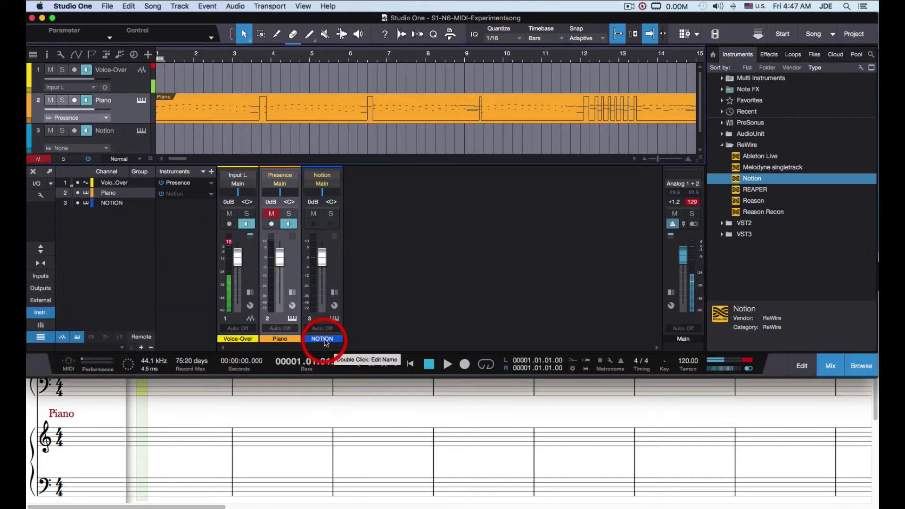
- During playback, compare the Piano and NOTION channels by toggling their mutes, then leave both muted and stop
click(447, 364)
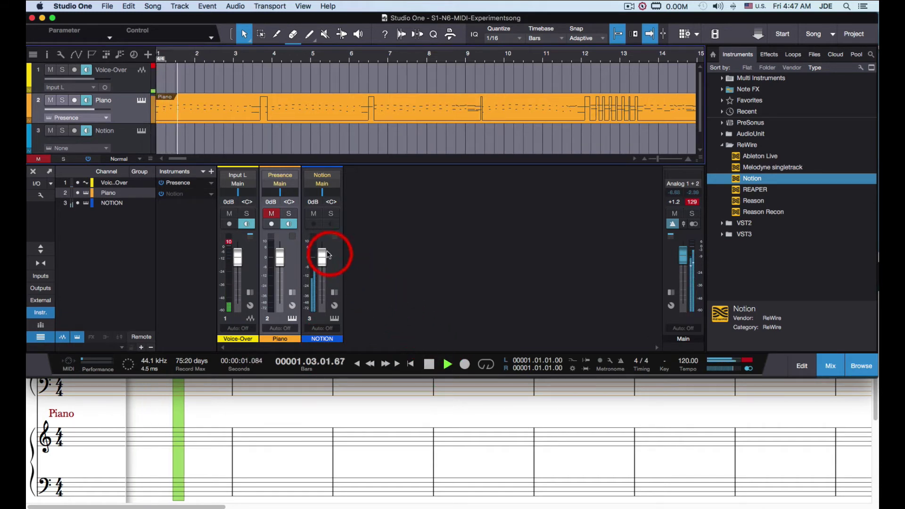
click(313, 213)
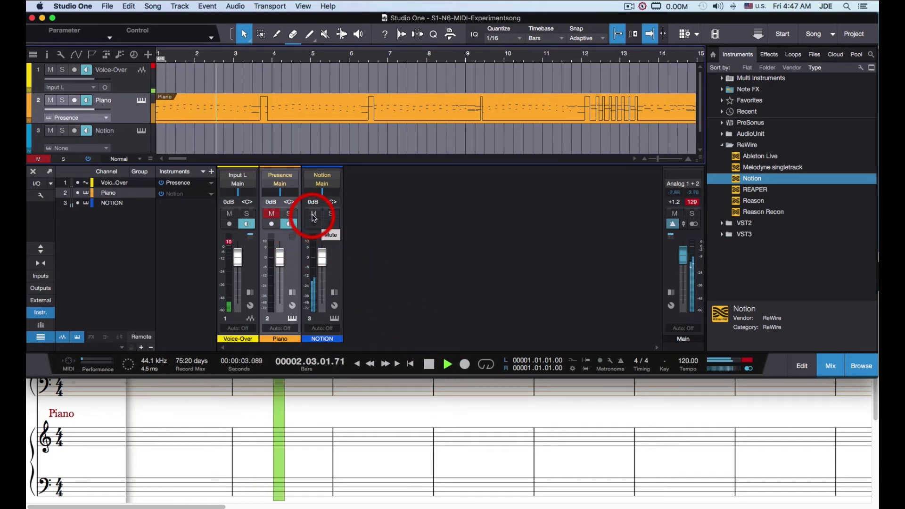
click(272, 214)
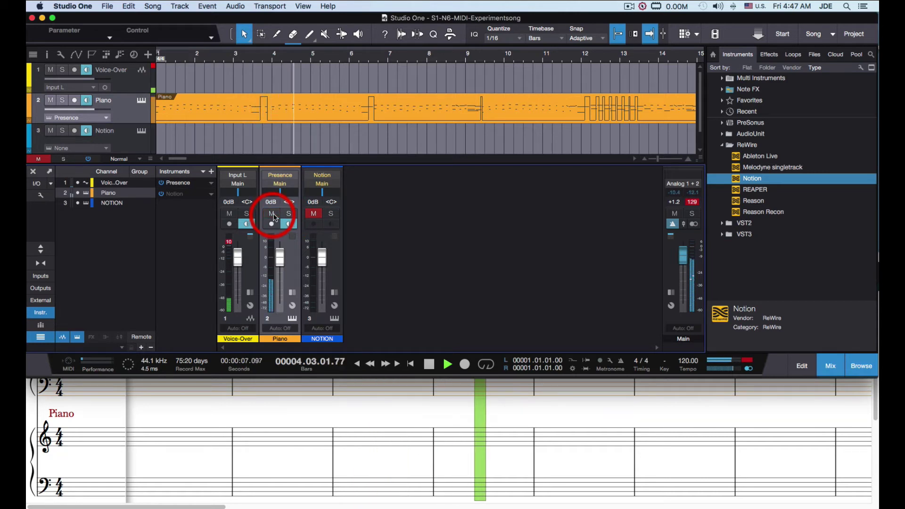
click(309, 215)
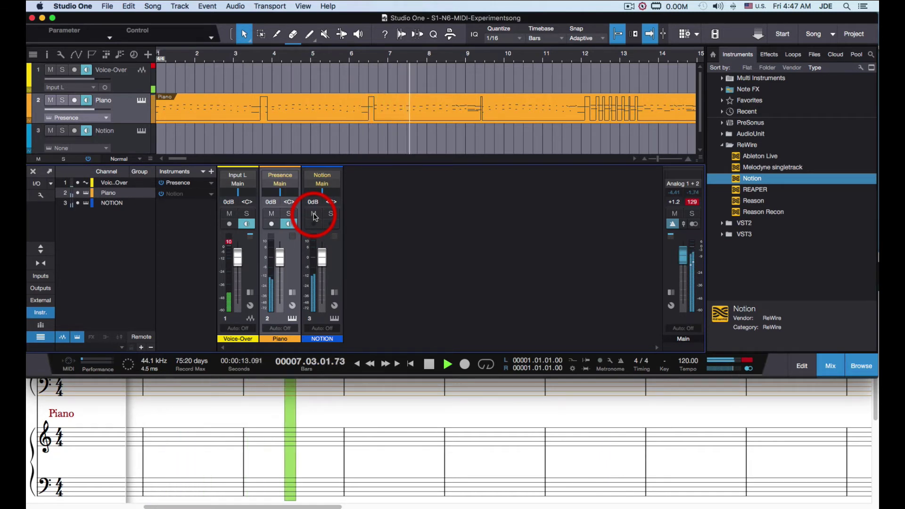
click(272, 215)
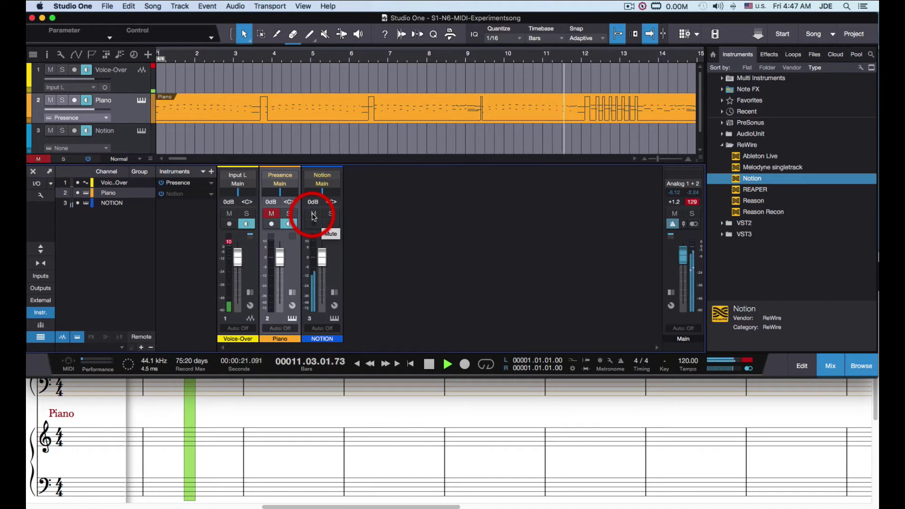
click(313, 215)
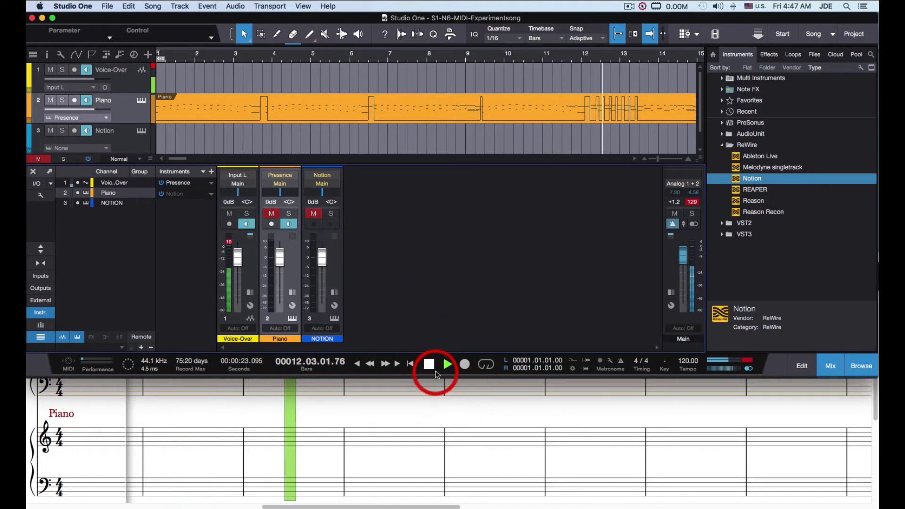
click(432, 369)
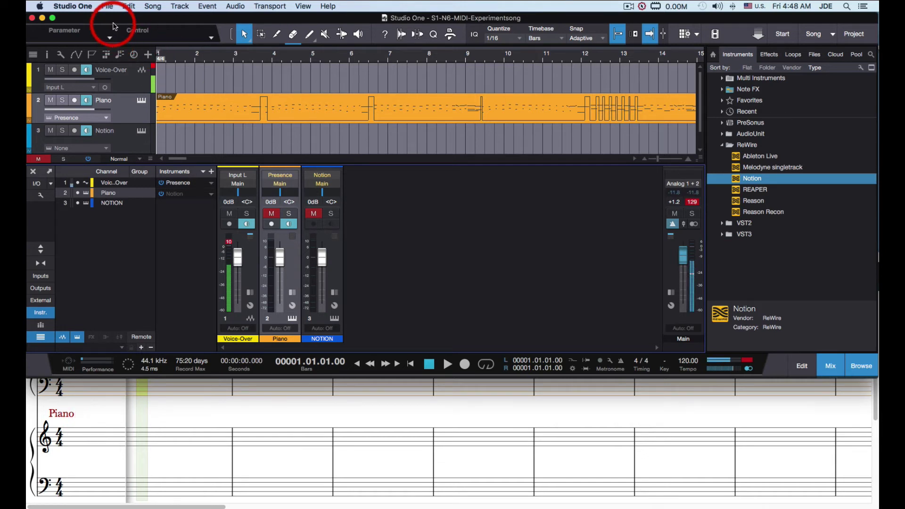
- Use Song > Send to Notion with 'Send note data of selected tracks' and 'Merge into open document'
click(152, 7)
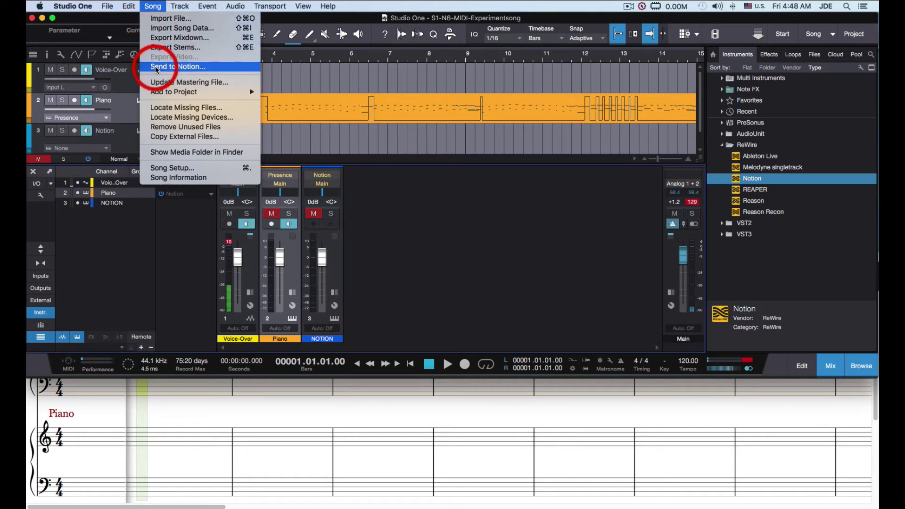
click(156, 69)
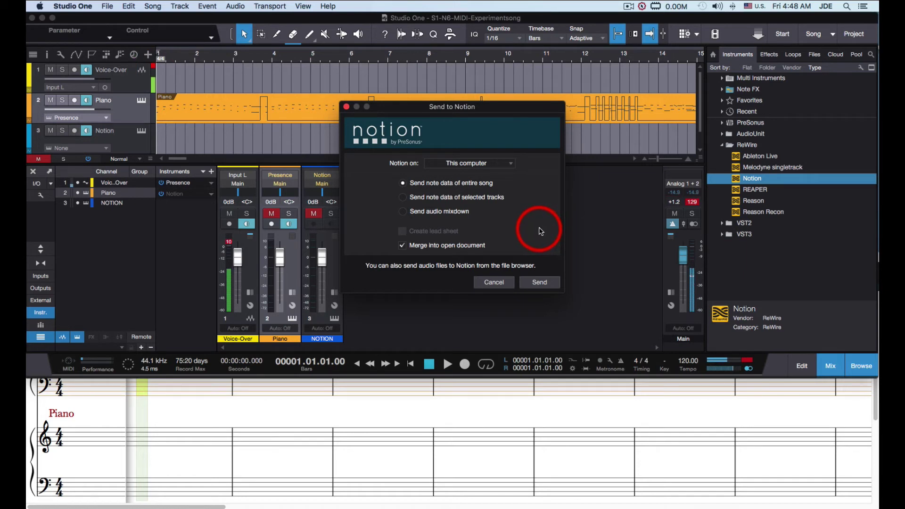
click(403, 198)
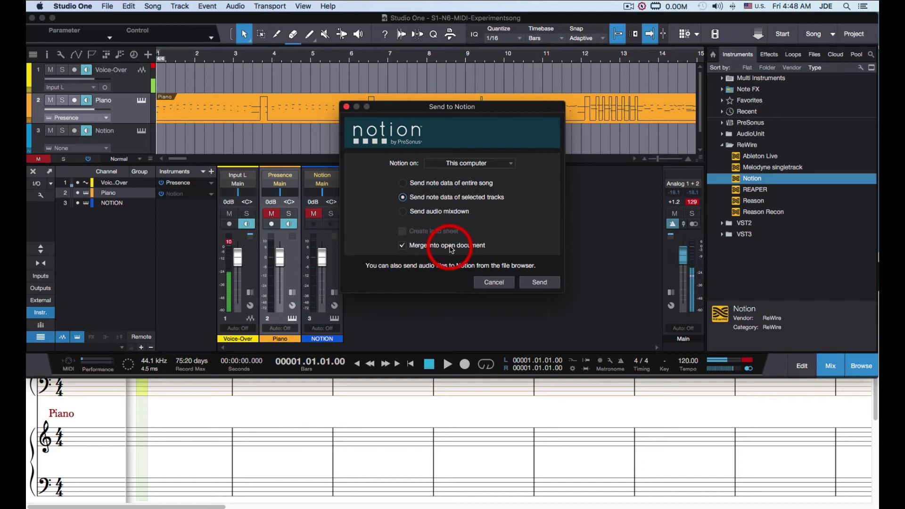
click(540, 283)
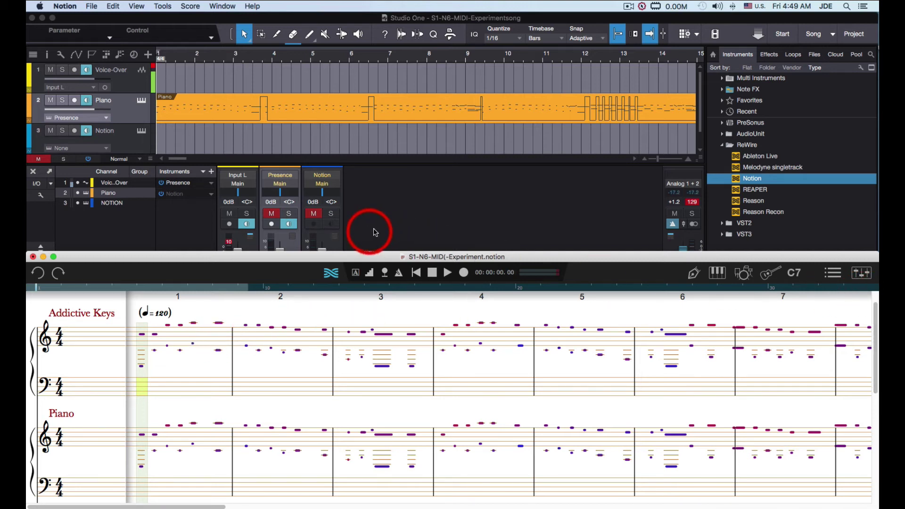
- Switch from Studio One's console to the Notion score and review Notion's mixer
click(408, 230)
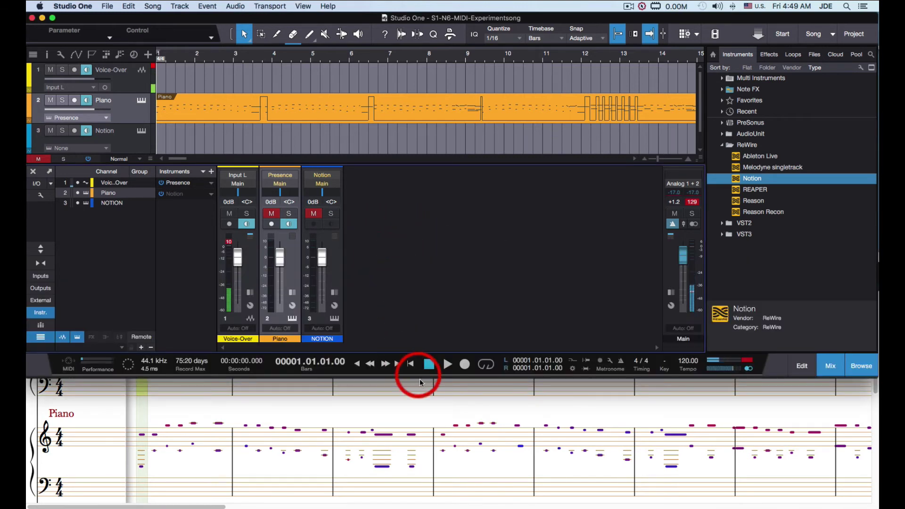
click(521, 420)
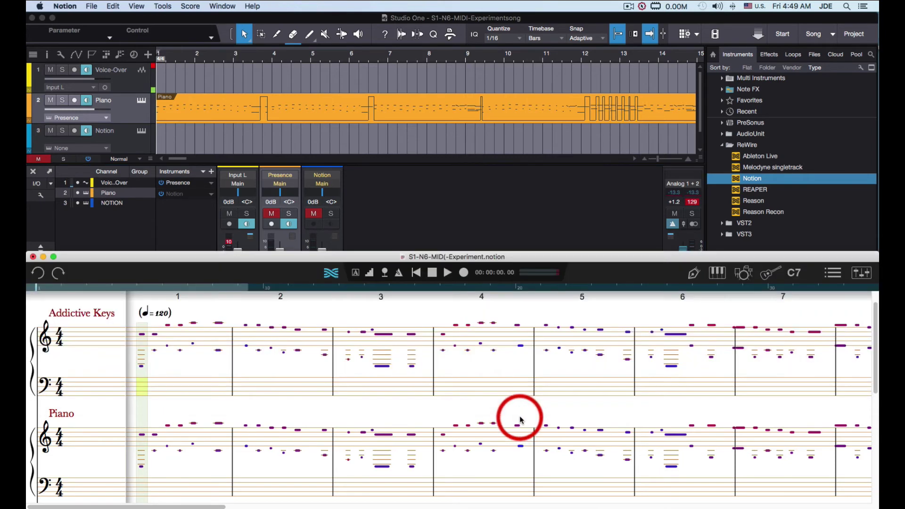
click(860, 274)
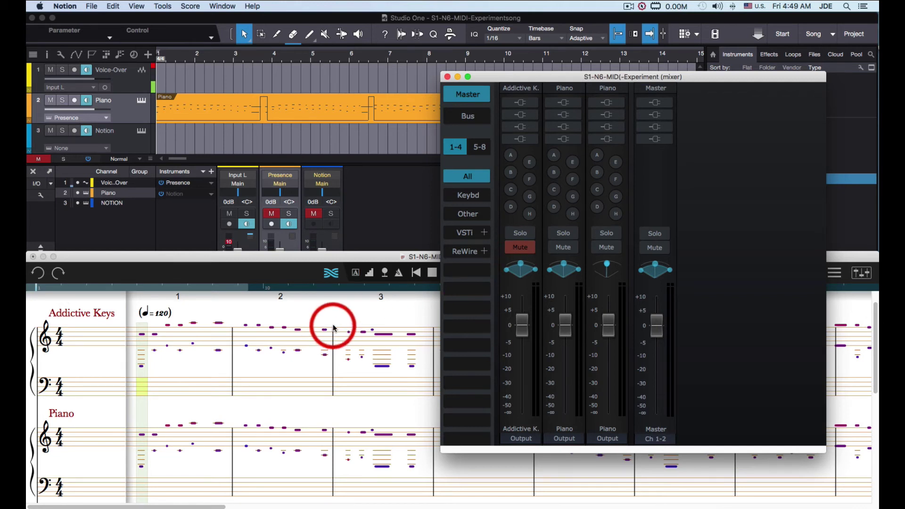
click(447, 76)
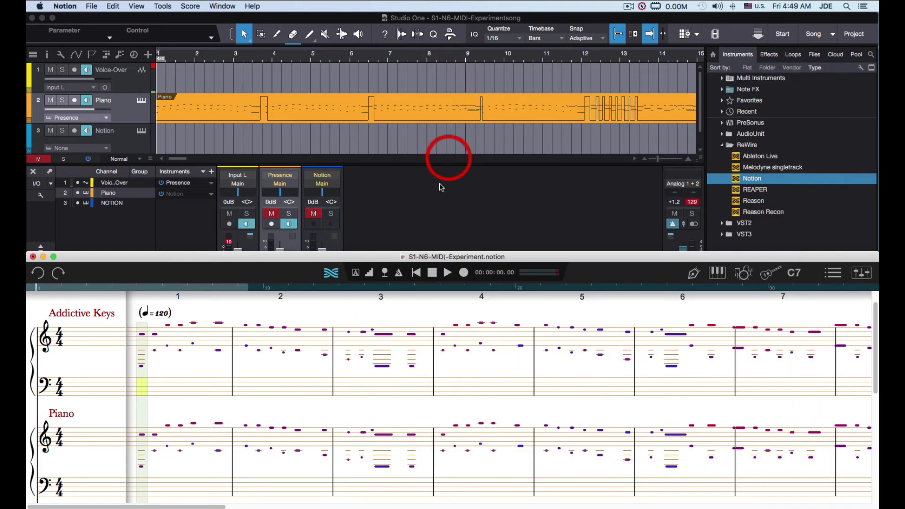
- Start Notion playback and unmute the NOTION channel in Studio One's console
click(449, 276)
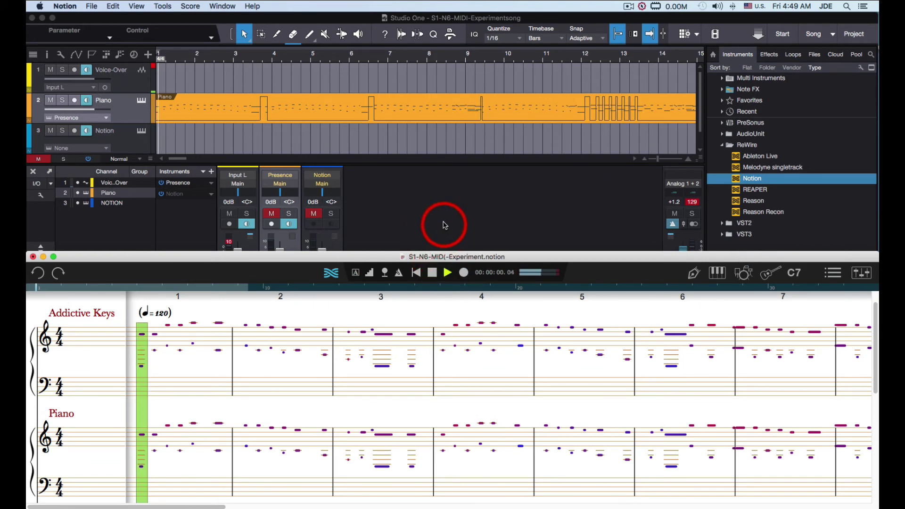
click(431, 212)
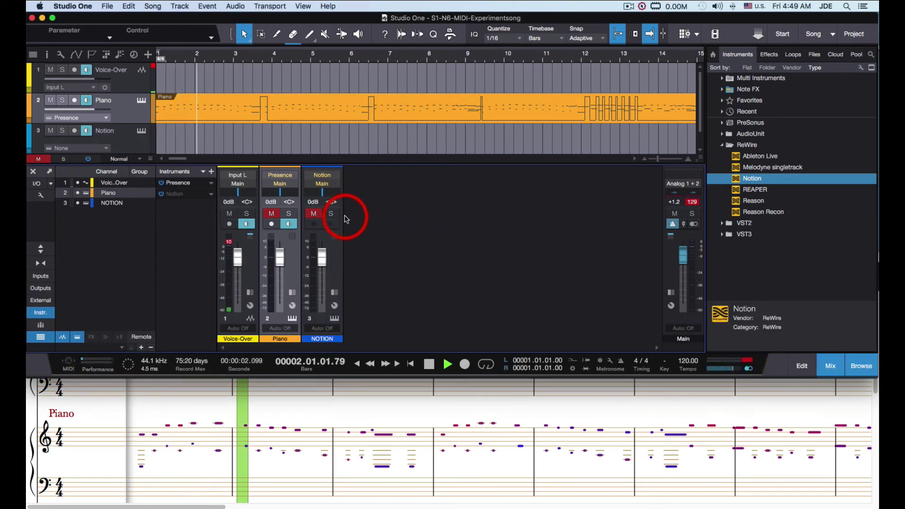
click(313, 213)
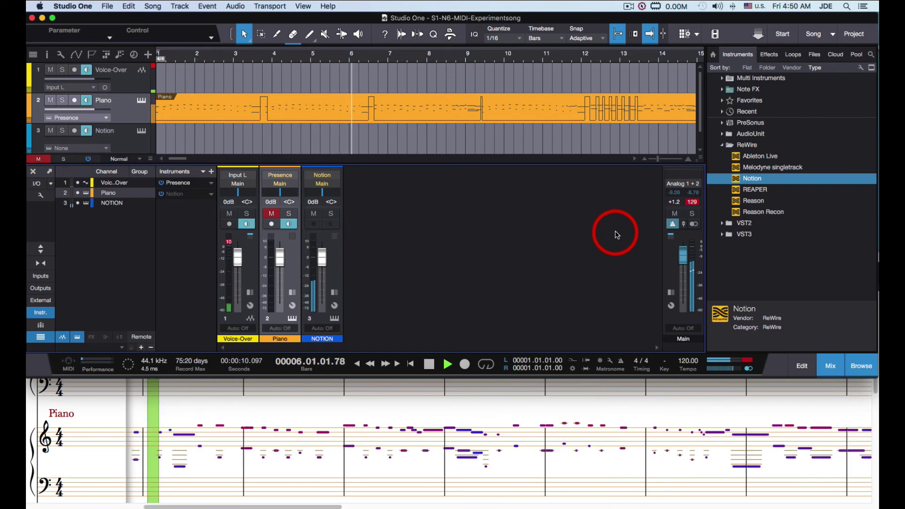
- In Notion's mixer, mute the Piano channel and unmute Addictive Keys
click(661, 410)
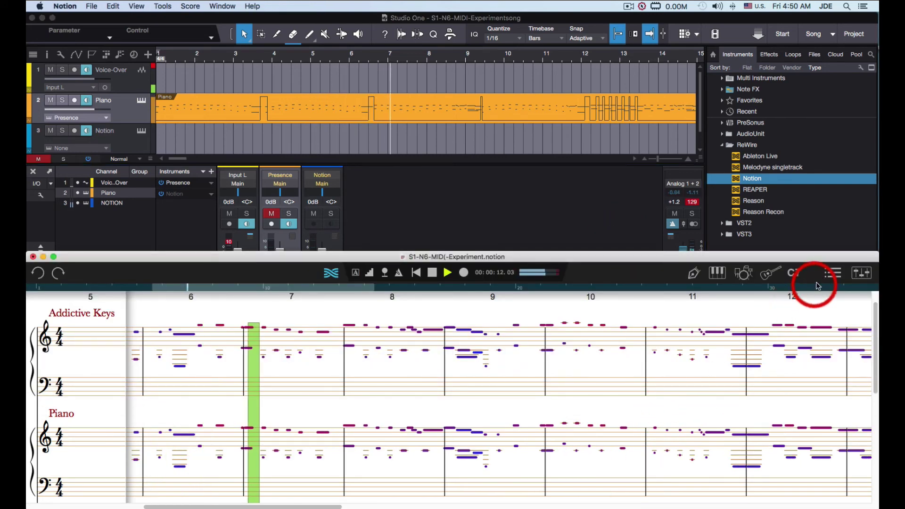
click(860, 278)
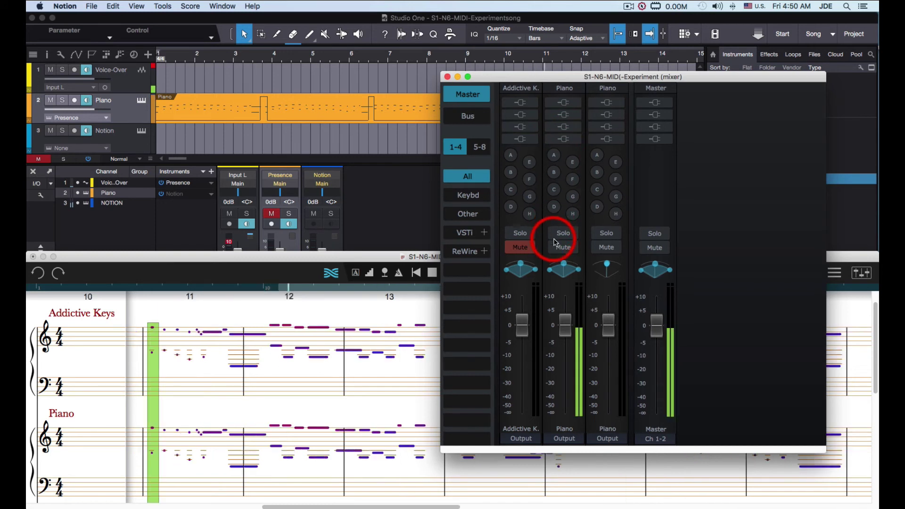
click(564, 248)
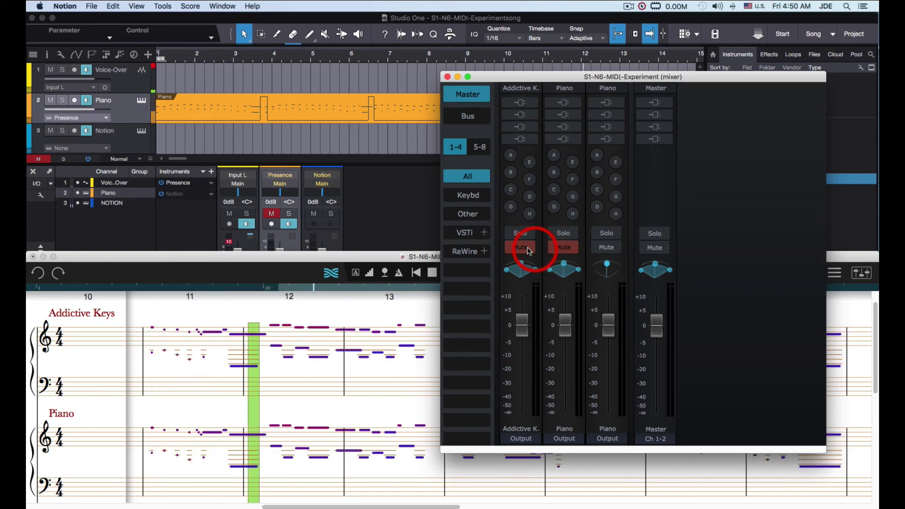
click(520, 247)
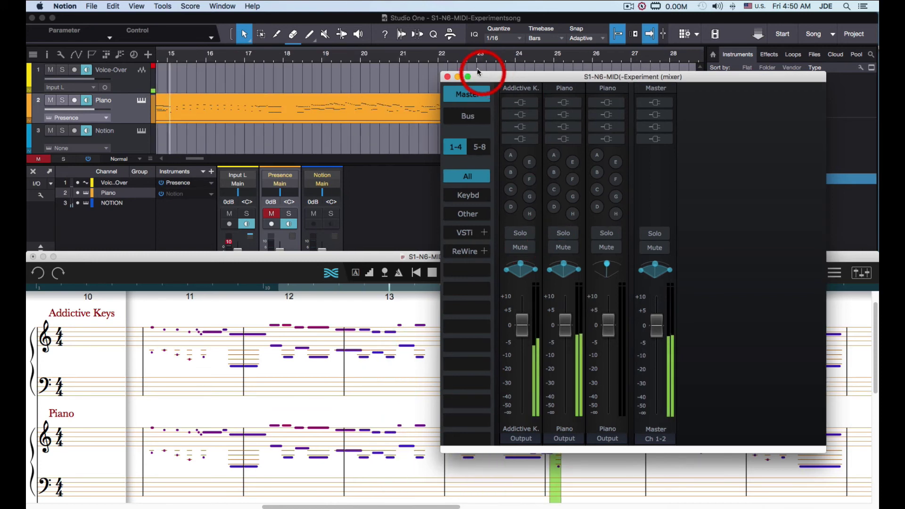
click(447, 76)
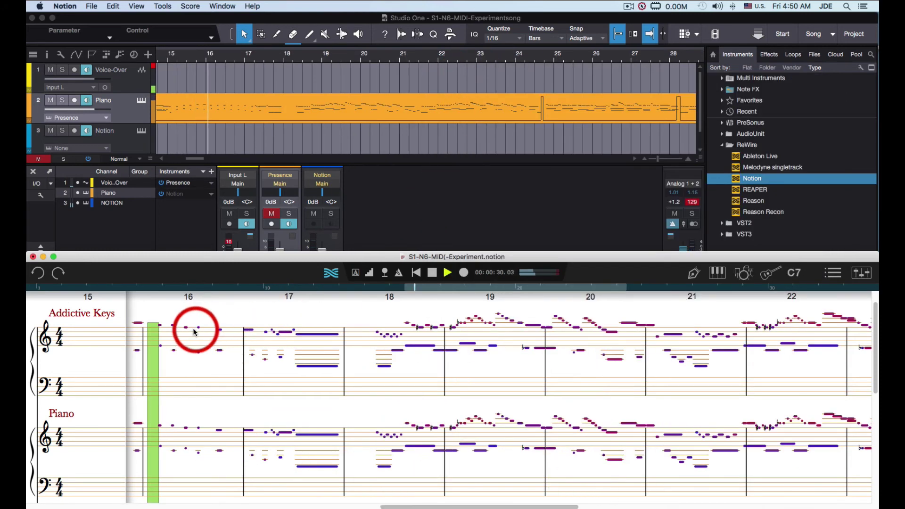
- Unmute the Piano channel in Studio One's console and stop playback at bar 1
click(434, 216)
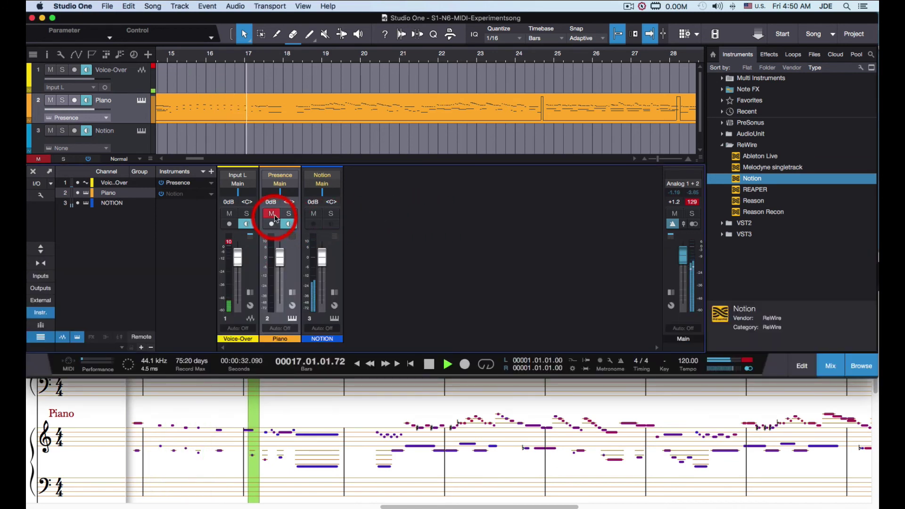
click(272, 214)
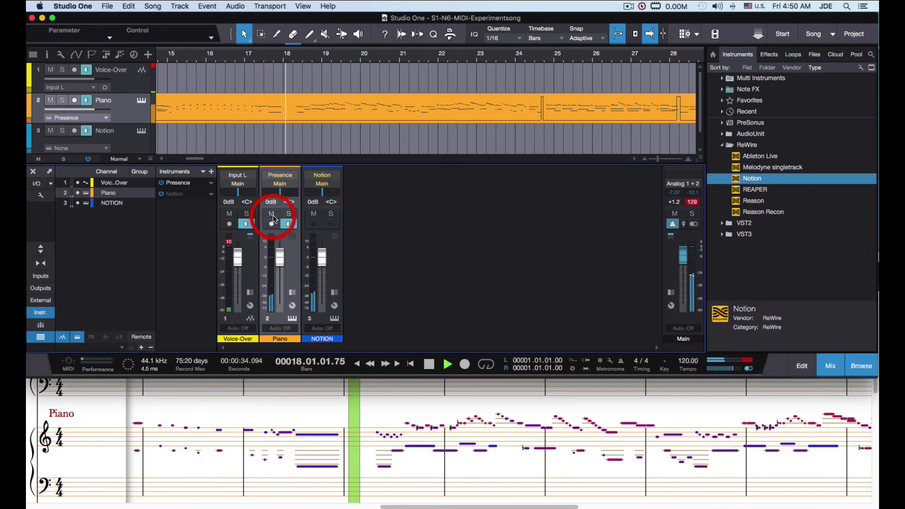
click(429, 364)
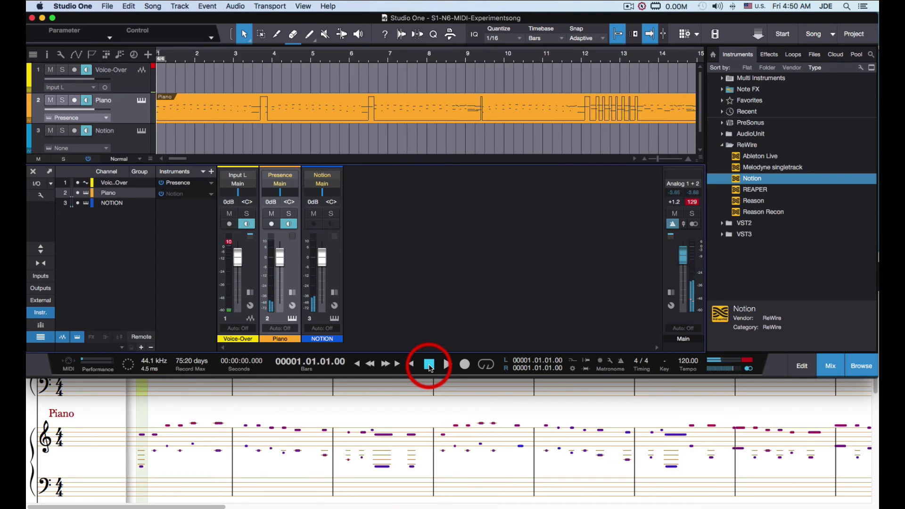
- Apply Tools > Convert To Notation to the Addictive Keys staff, play it back, then repeat for Piano
click(436, 378)
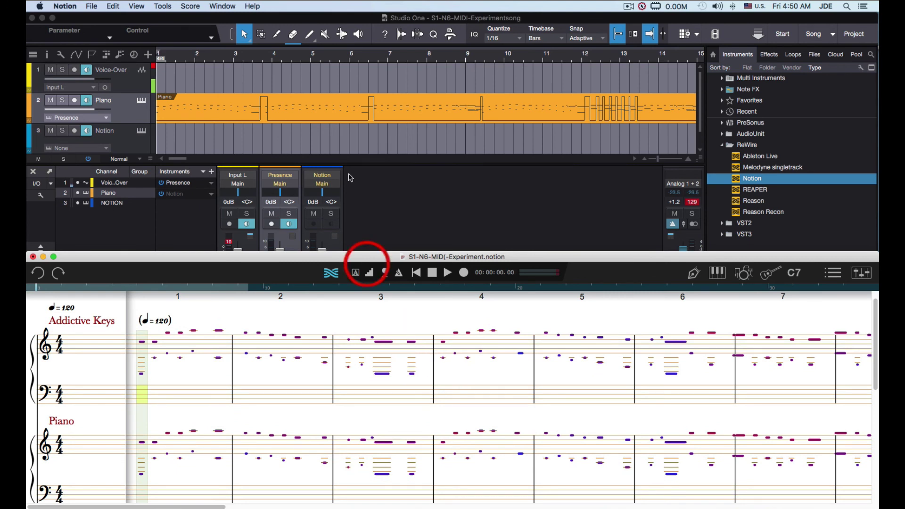
click(162, 6)
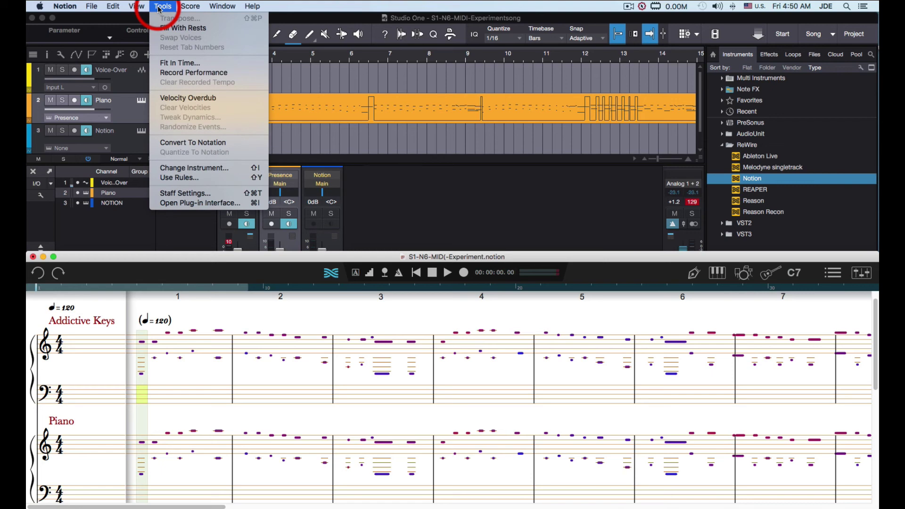
click(198, 143)
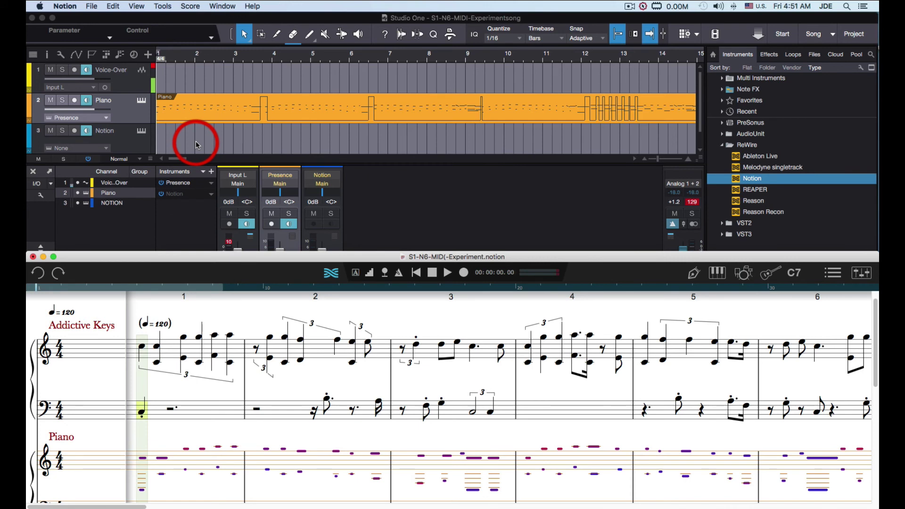
key(space)
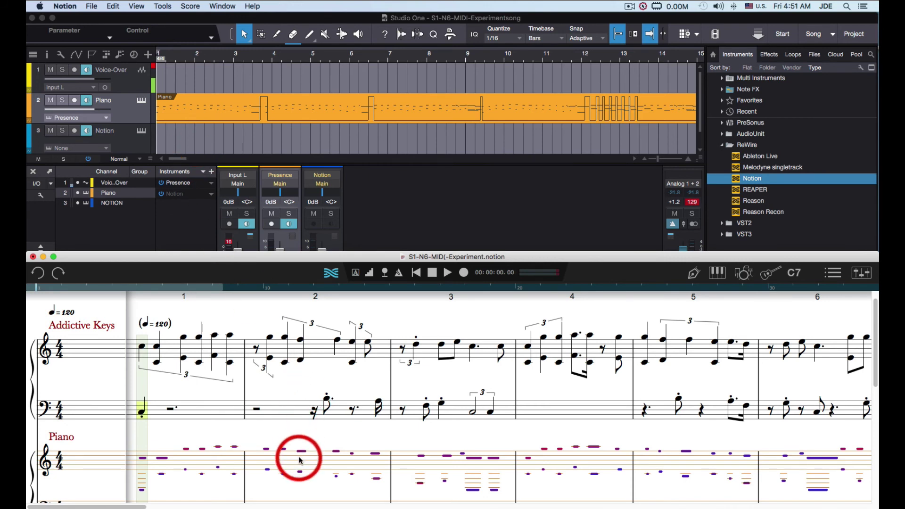
click(169, 7)
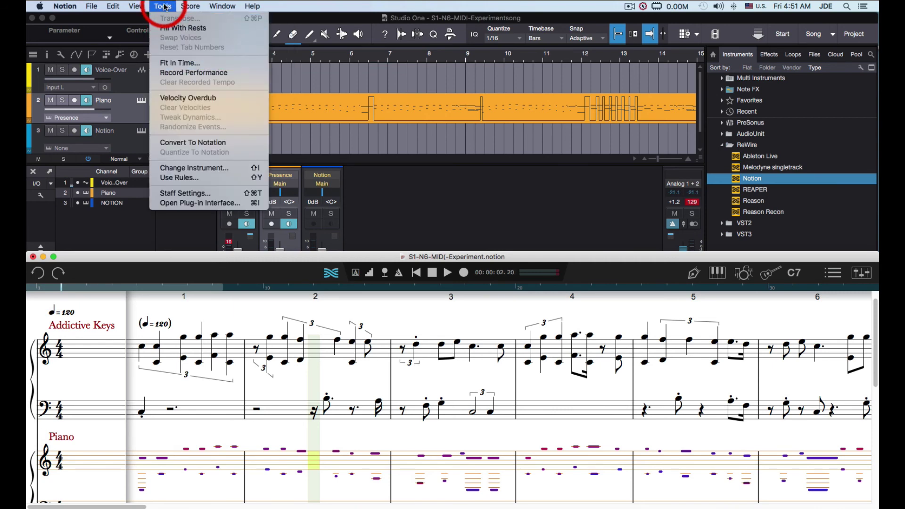
click(178, 143)
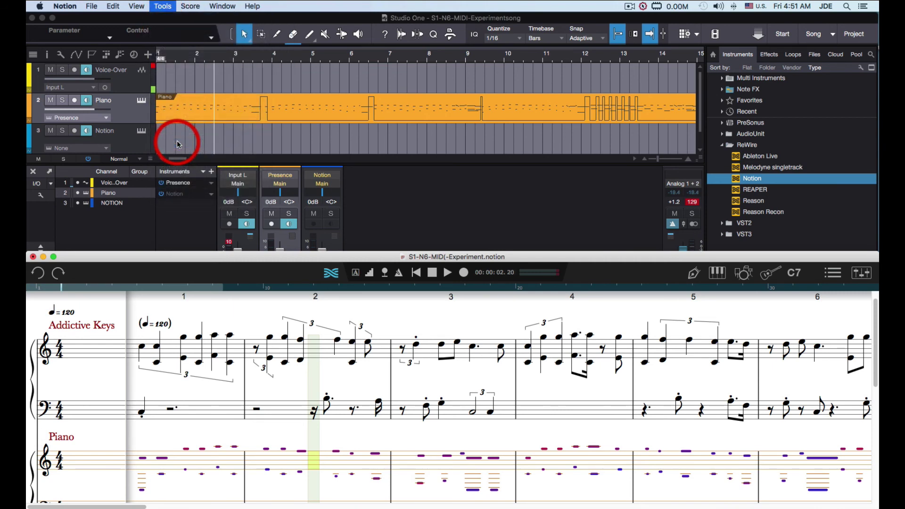
click(453, 177)
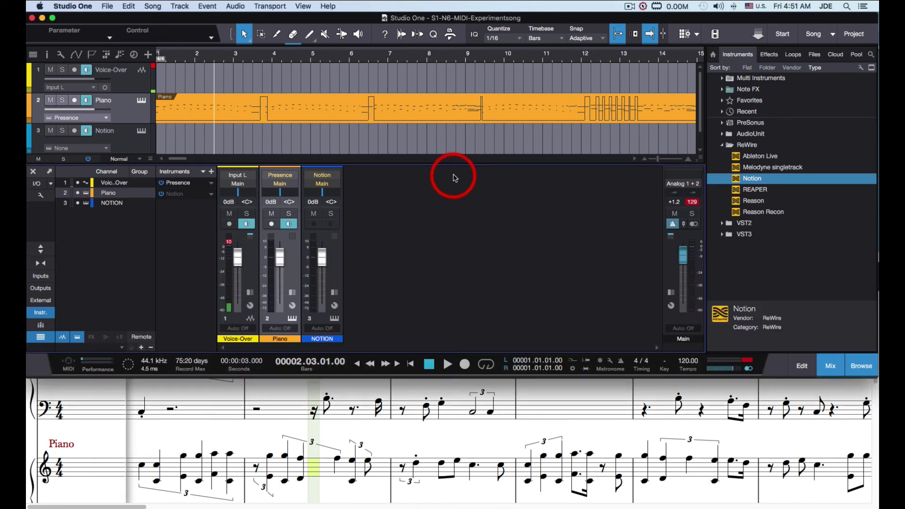